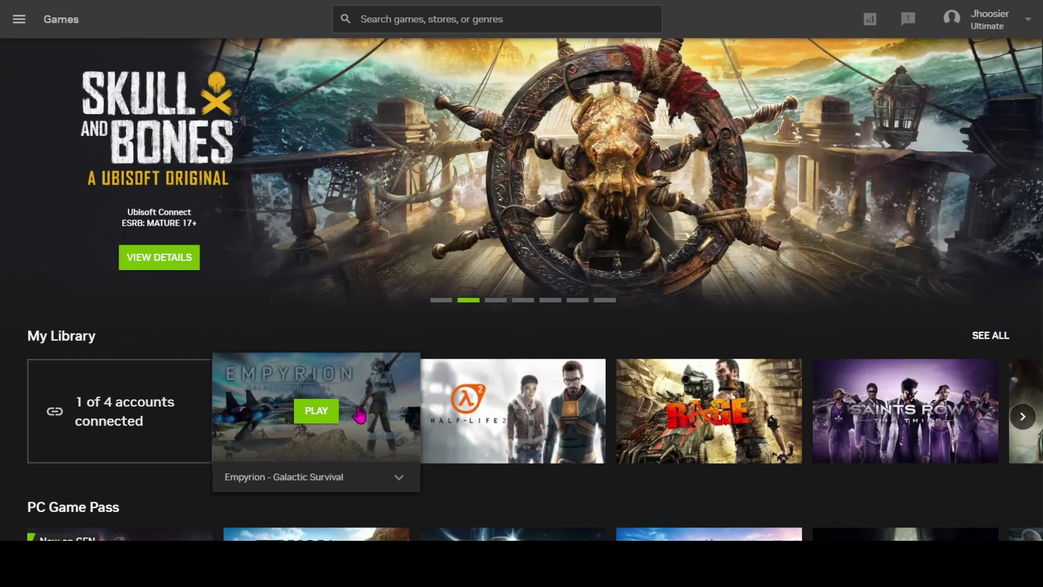
Launch Empyrion - Galactic Survival, bring up Steam, and dismiss the Family View unavailable notice
left_click(320, 413)
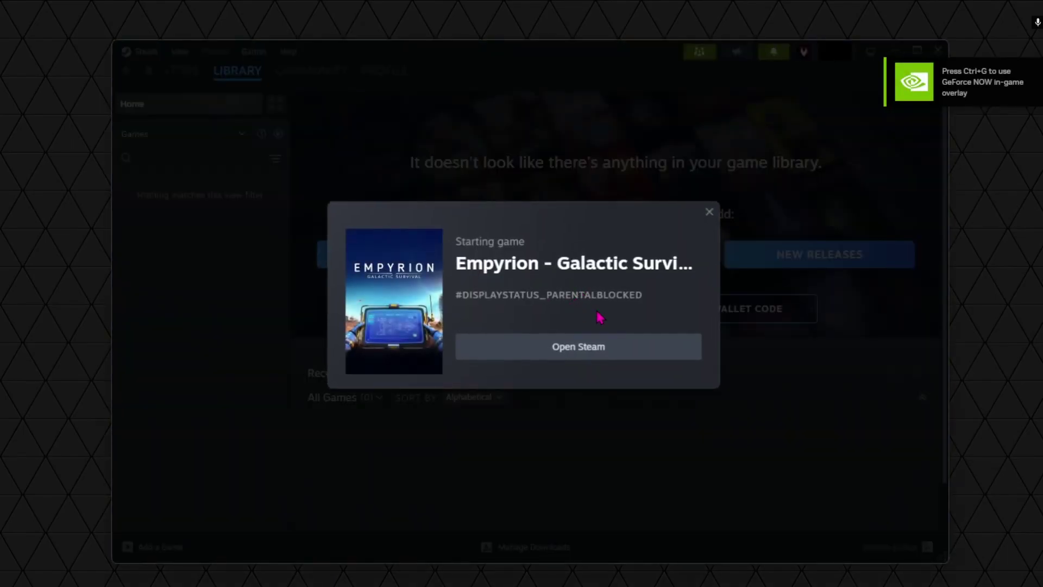
left_click(634, 350)
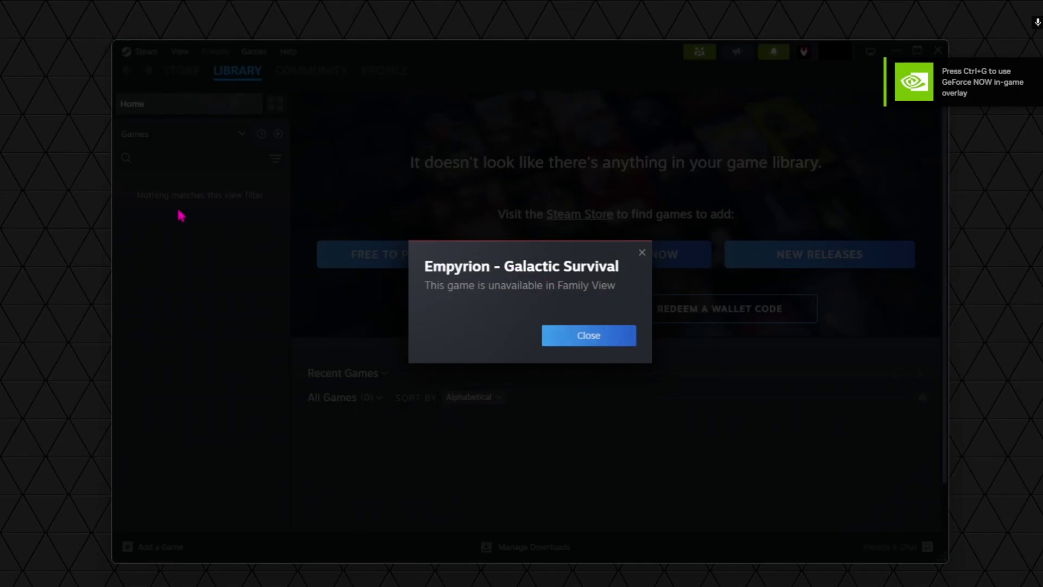
left_click(591, 340)
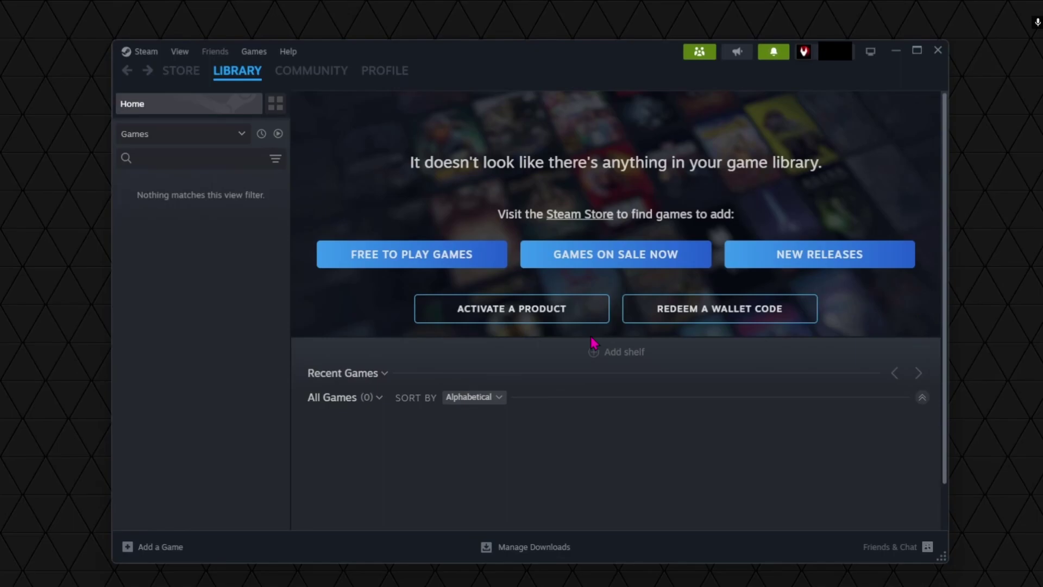
Exit Family View with the PIN and close the friends panel
left_click(149, 52)
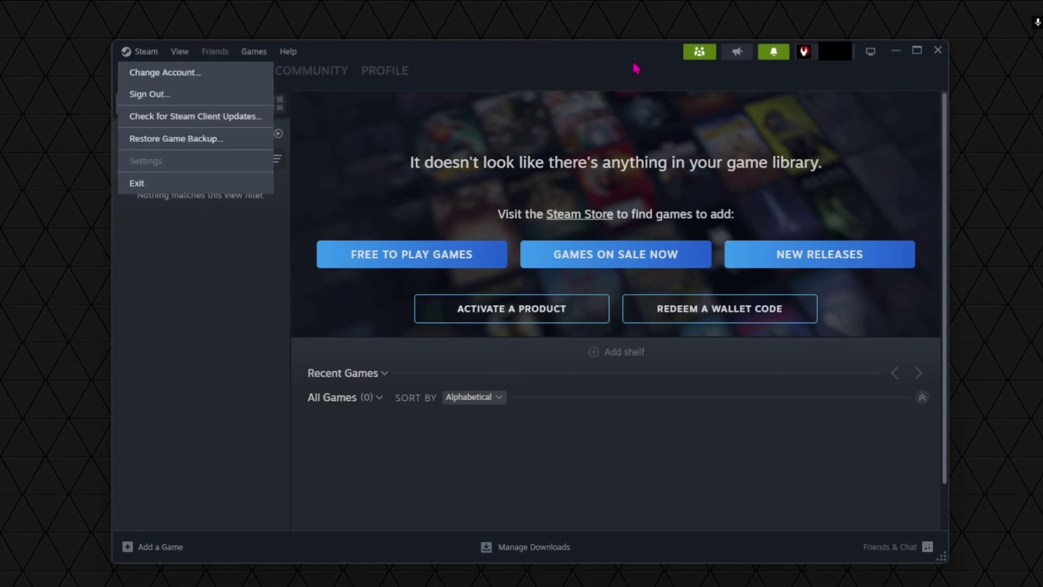
left_click(685, 52)
left_click(705, 56)
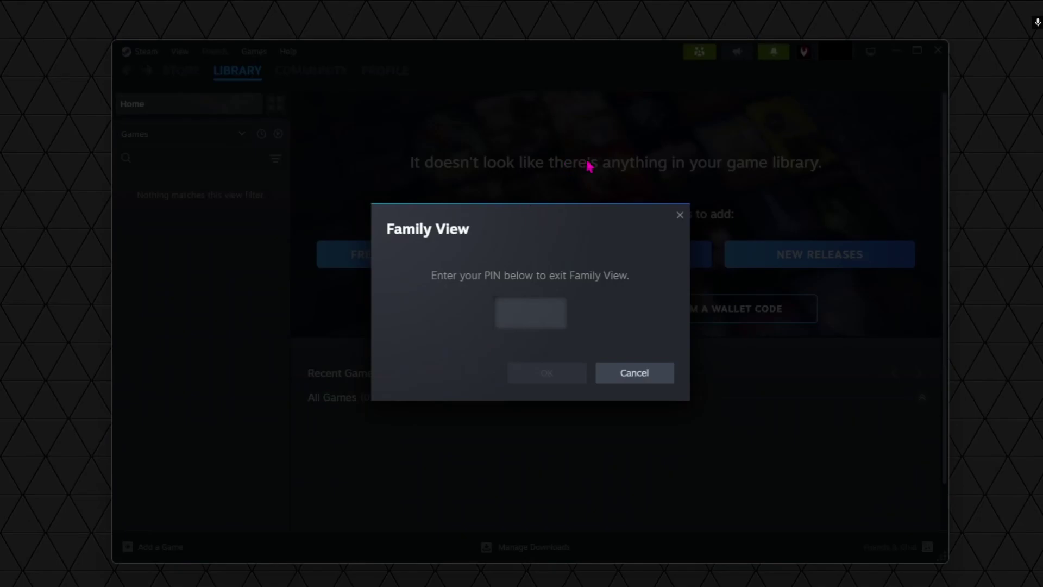
type("1234")
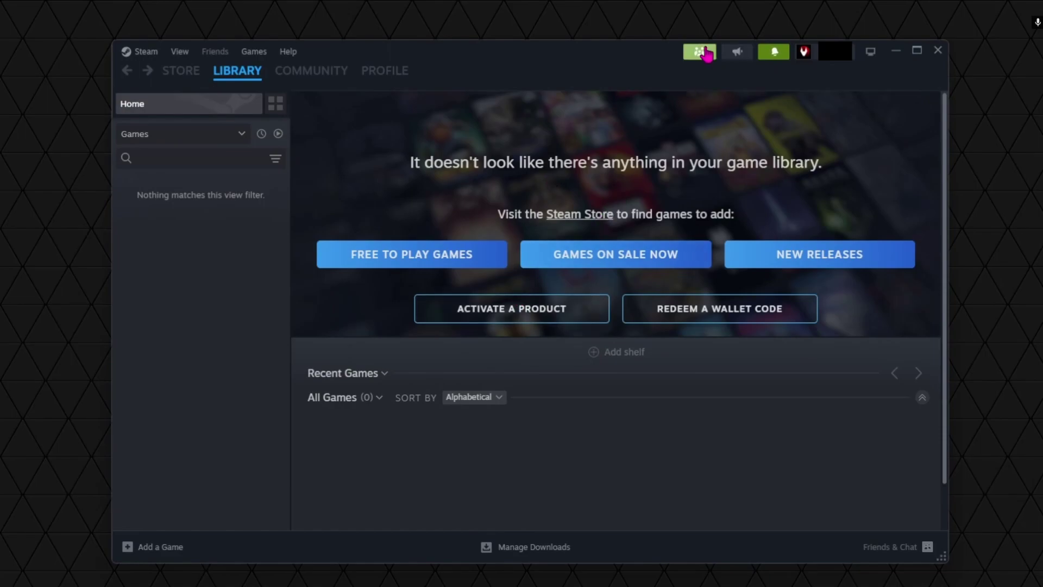
left_click(701, 53)
type("1234")
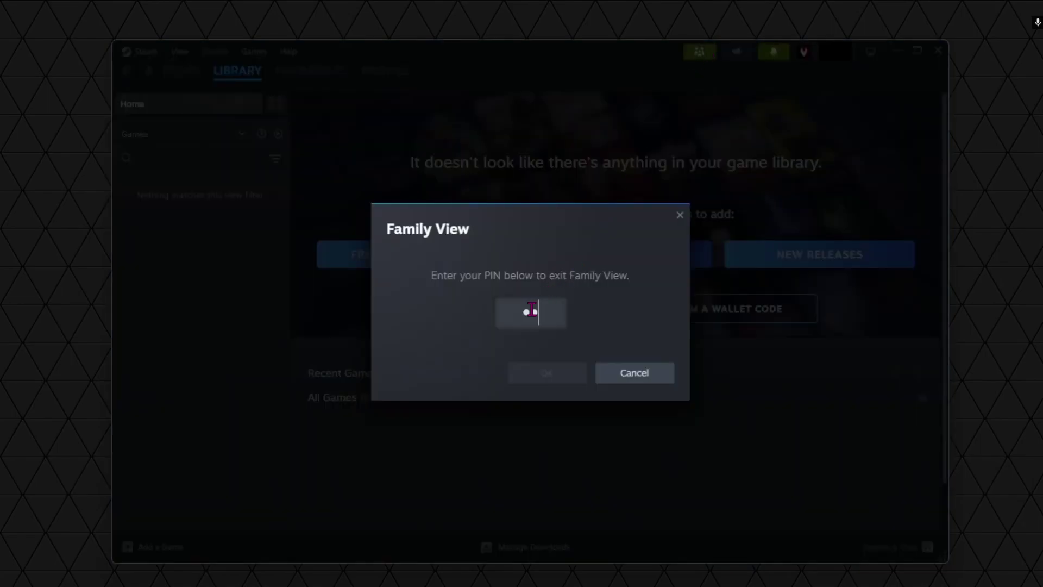
left_click(544, 374)
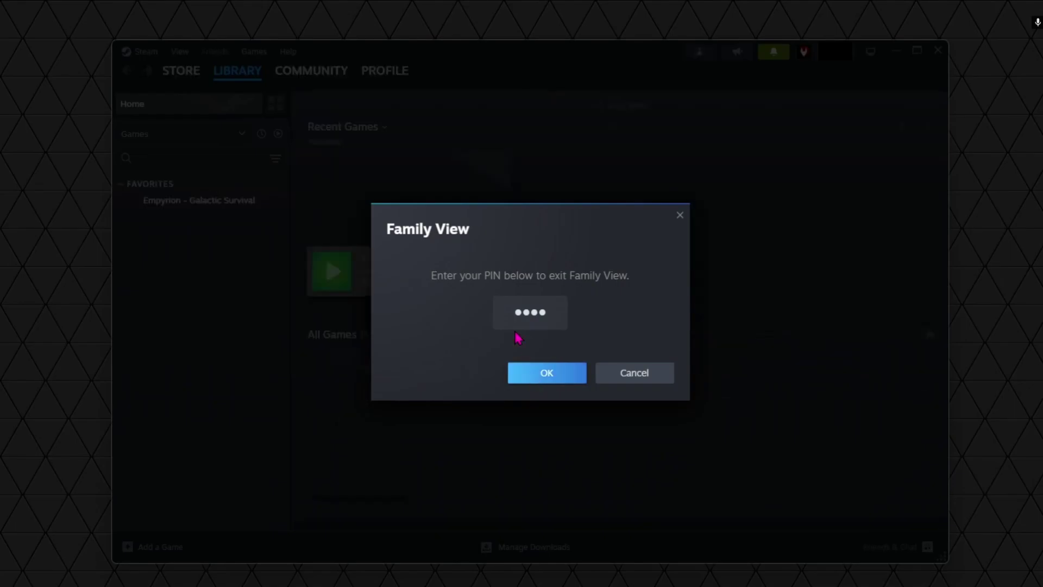
left_click(626, 106)
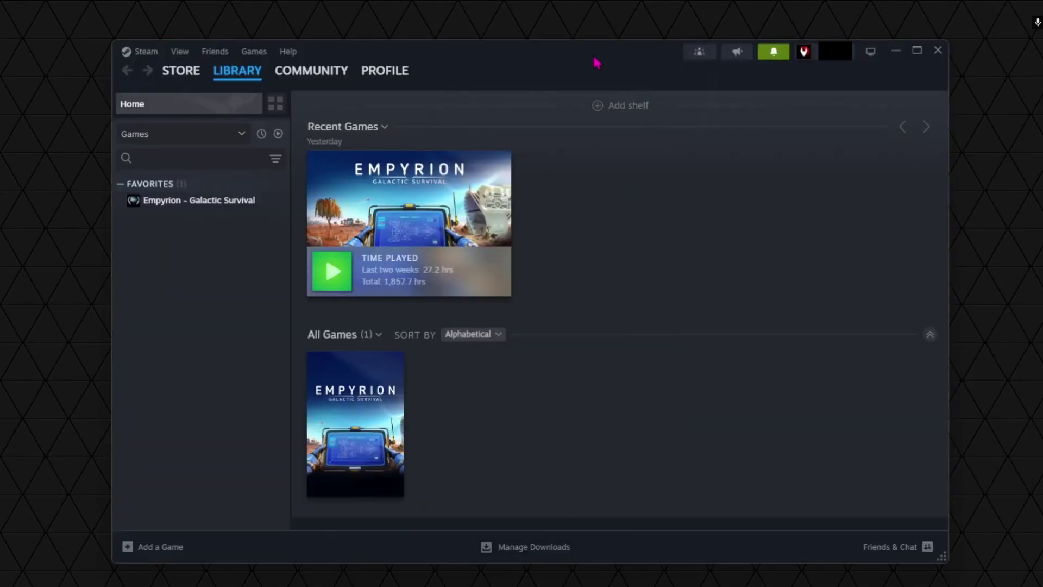
Review the Family page in Steam Settings, then close the Settings window
left_click(148, 53)
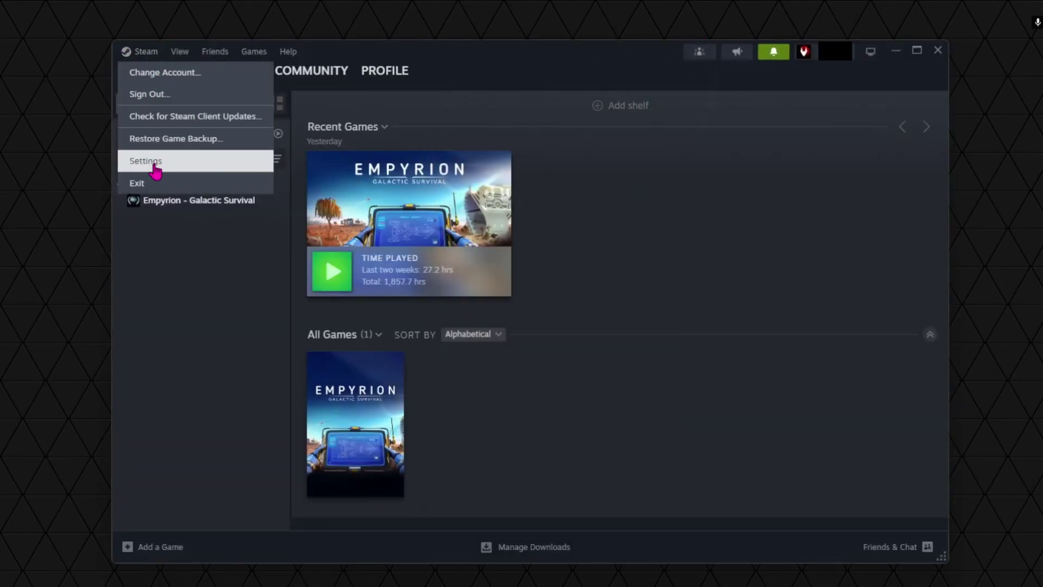
left_click(153, 161)
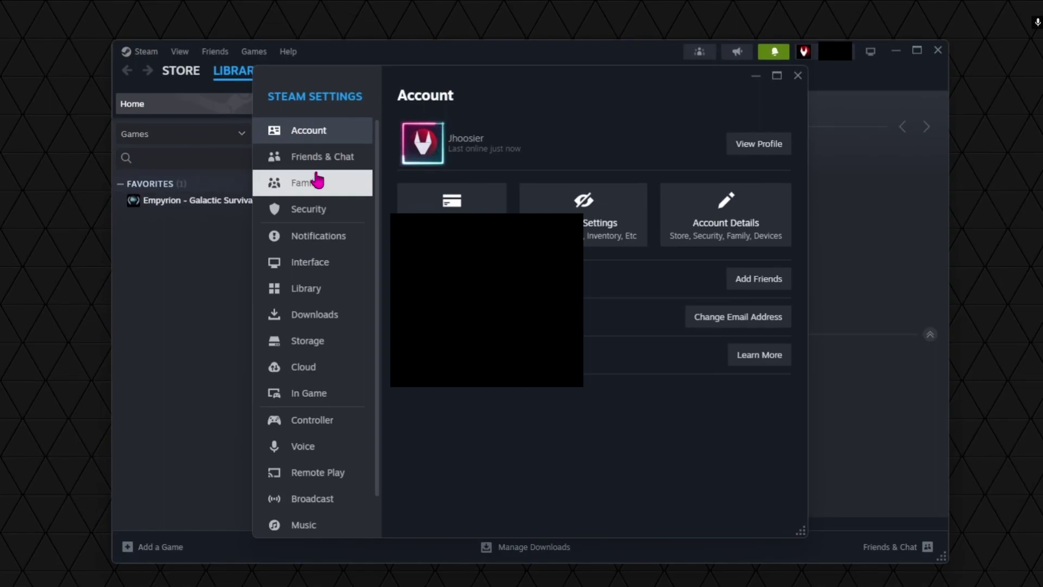
left_click(305, 187)
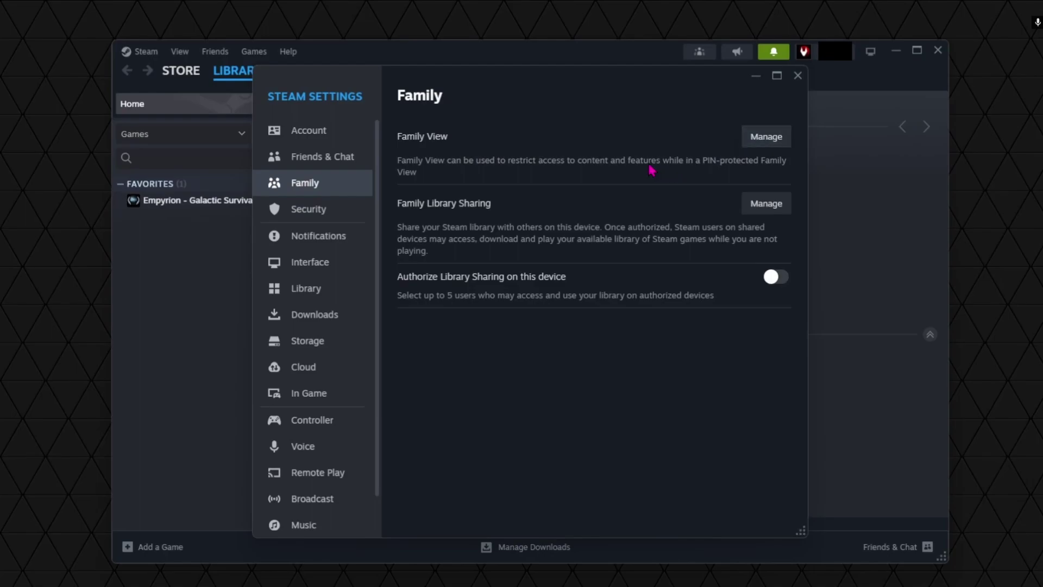
left_click(802, 79)
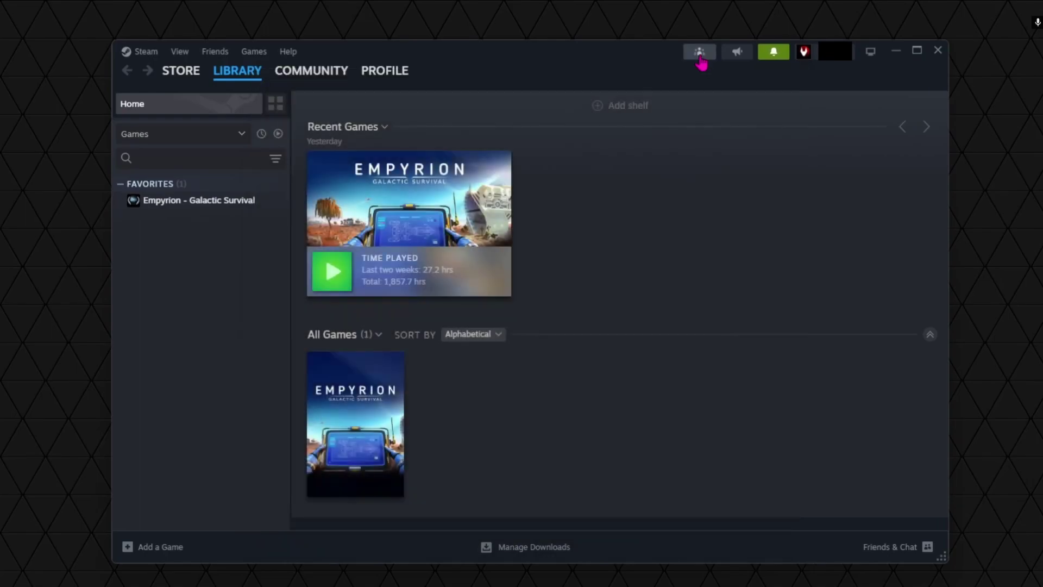
mouse_move(383, 82)
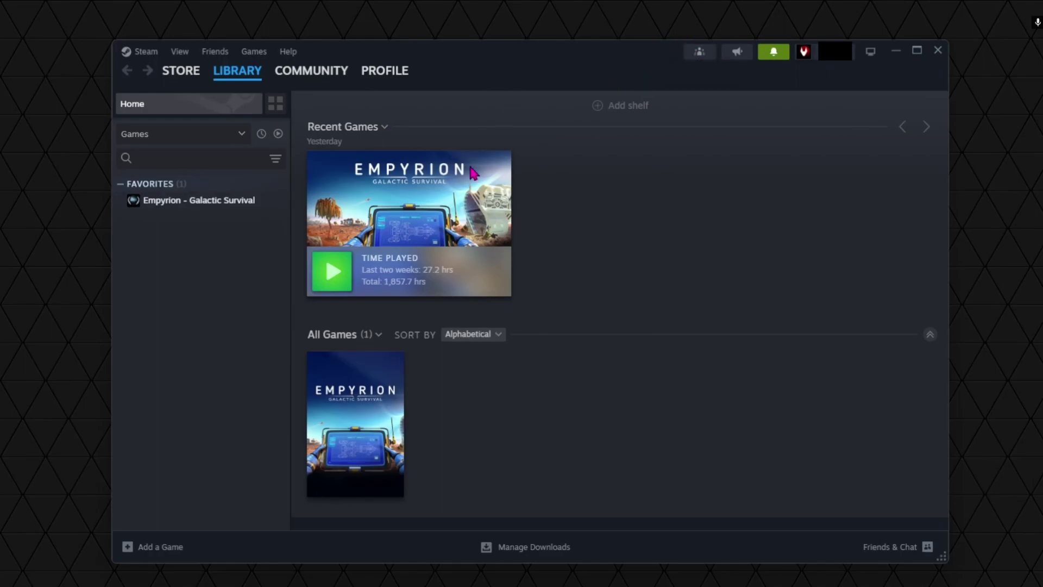
mouse_move(421, 194)
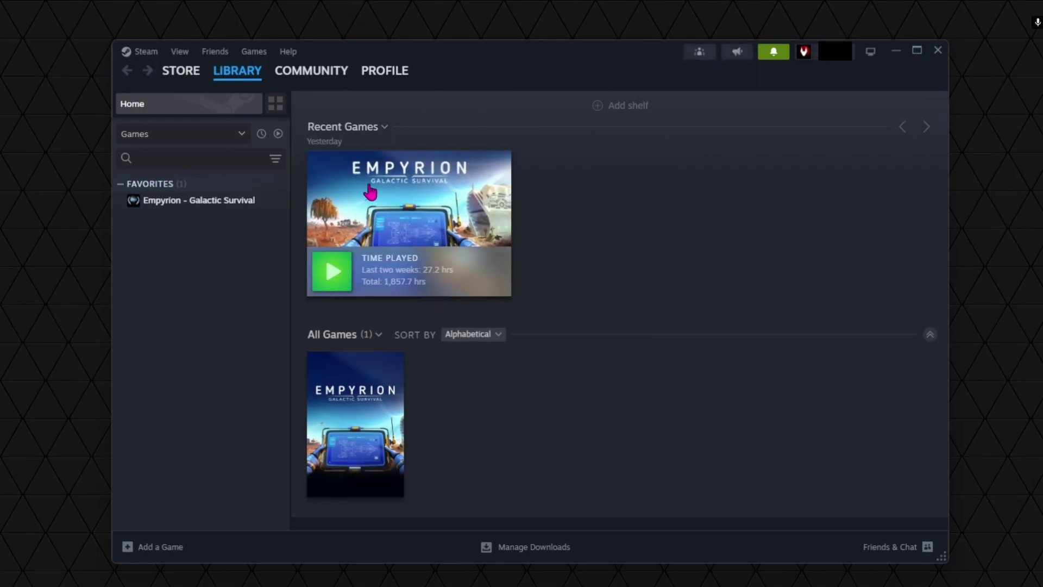
mouse_move(410, 216)
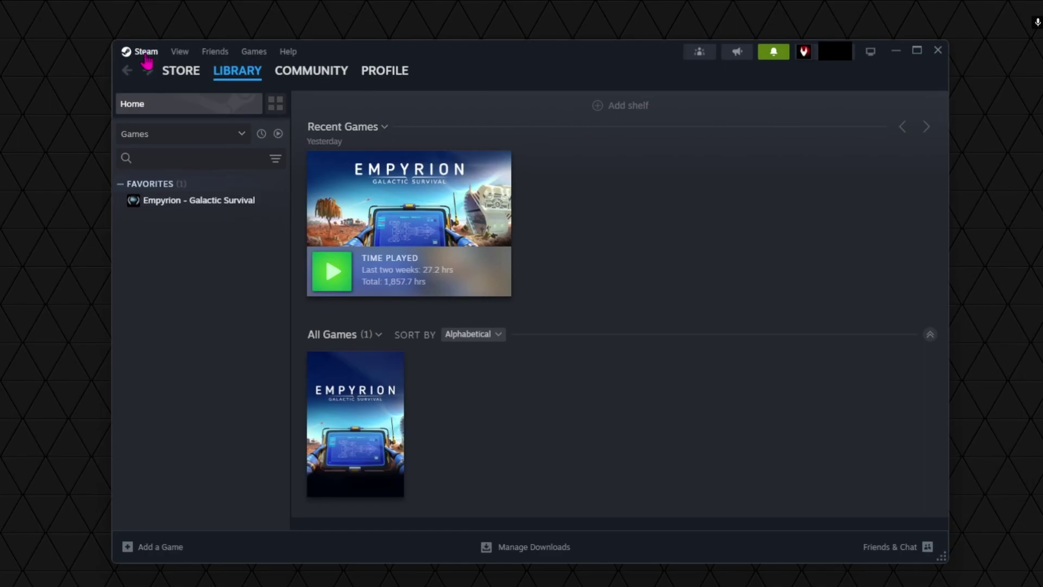
Restart Steam via Change Account and log back into the same account
left_click(146, 55)
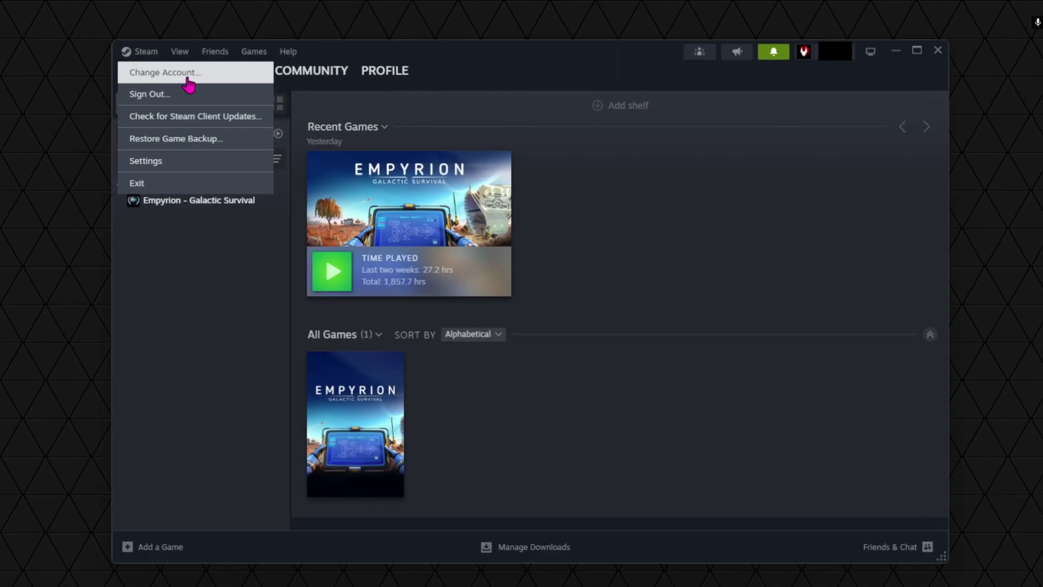
left_click(187, 80)
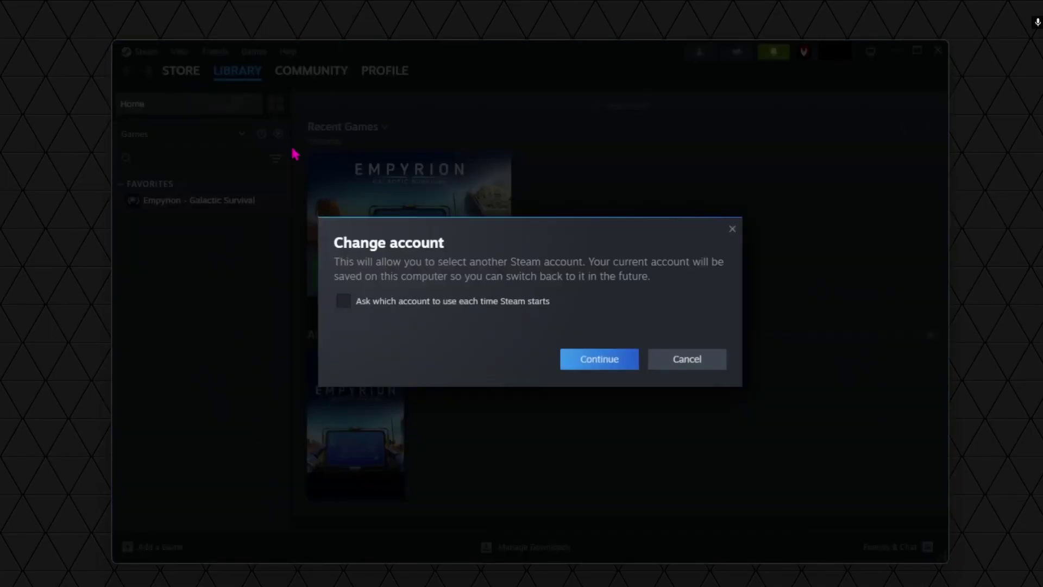
left_click(603, 369)
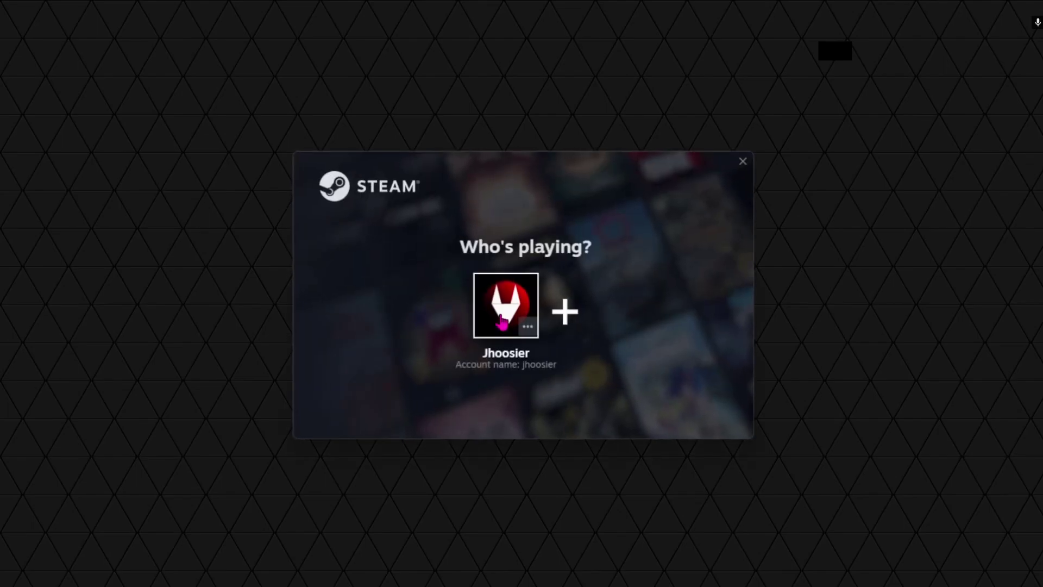
left_click(504, 318)
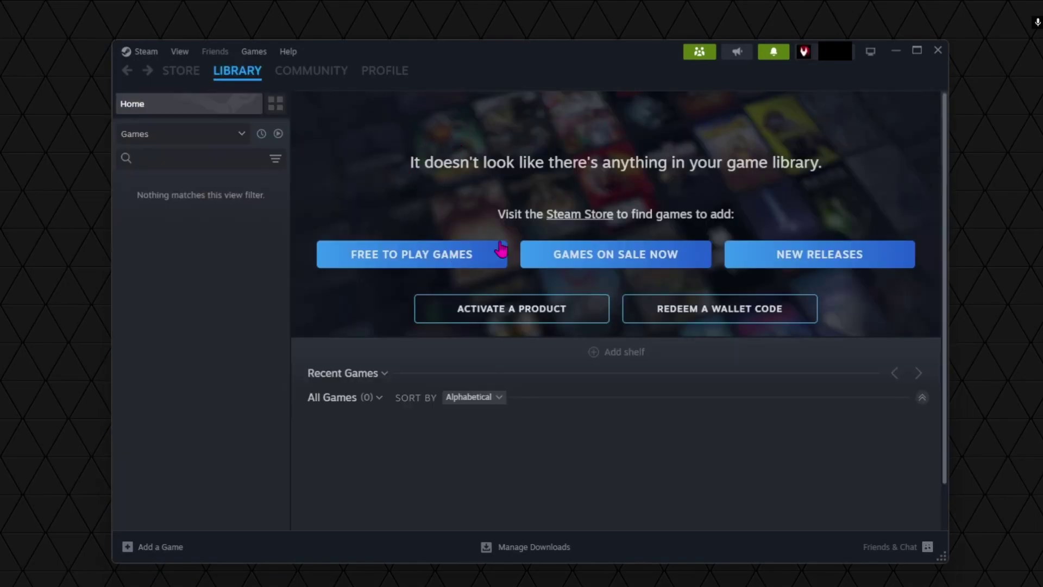
Exit Family View again with the PIN and close Friends & Chat
left_click(700, 54)
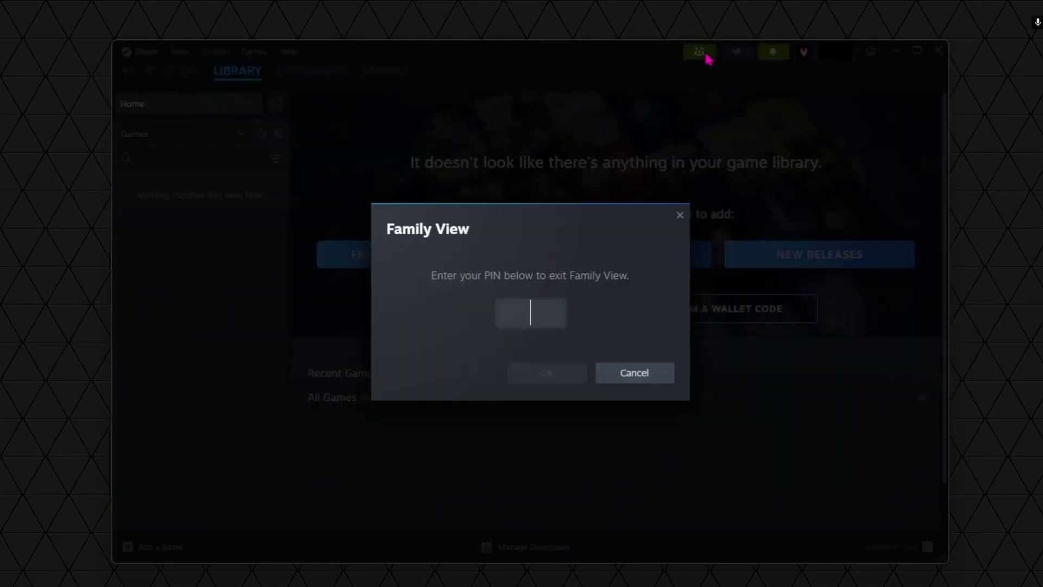
left_click(523, 312)
type("1234")
left_click(531, 383)
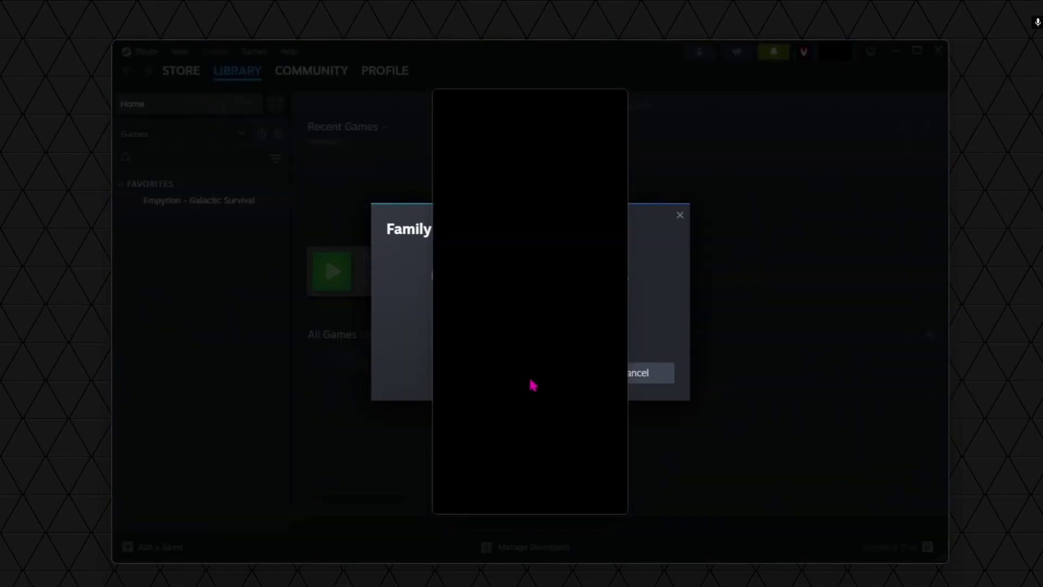
left_click(617, 99)
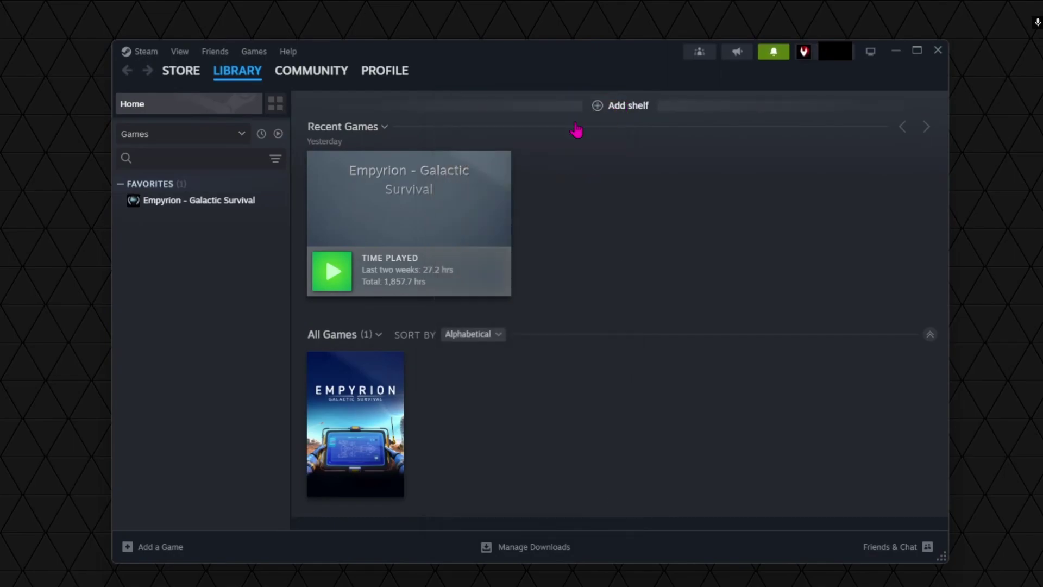
Open Empyrion's page from Recent Games, visit its Workshop, then return to LIBRARY
left_click(451, 226)
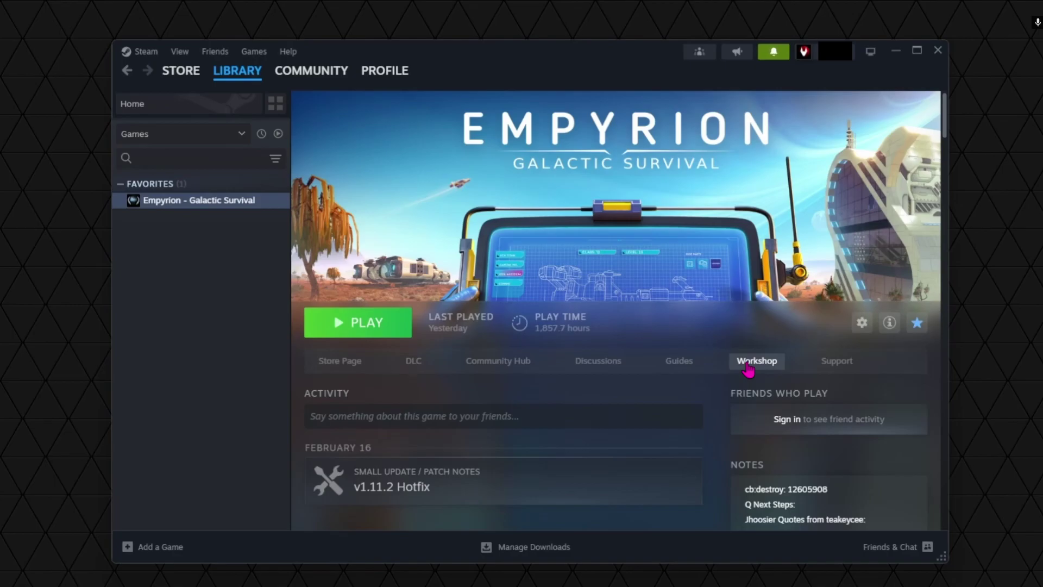
left_click(748, 367)
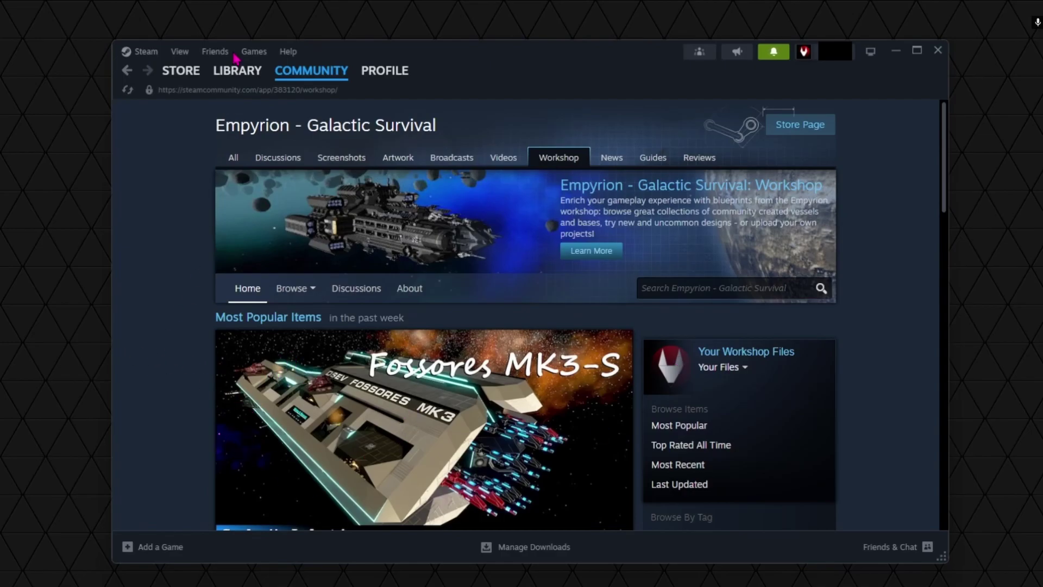
mouse_move(236, 73)
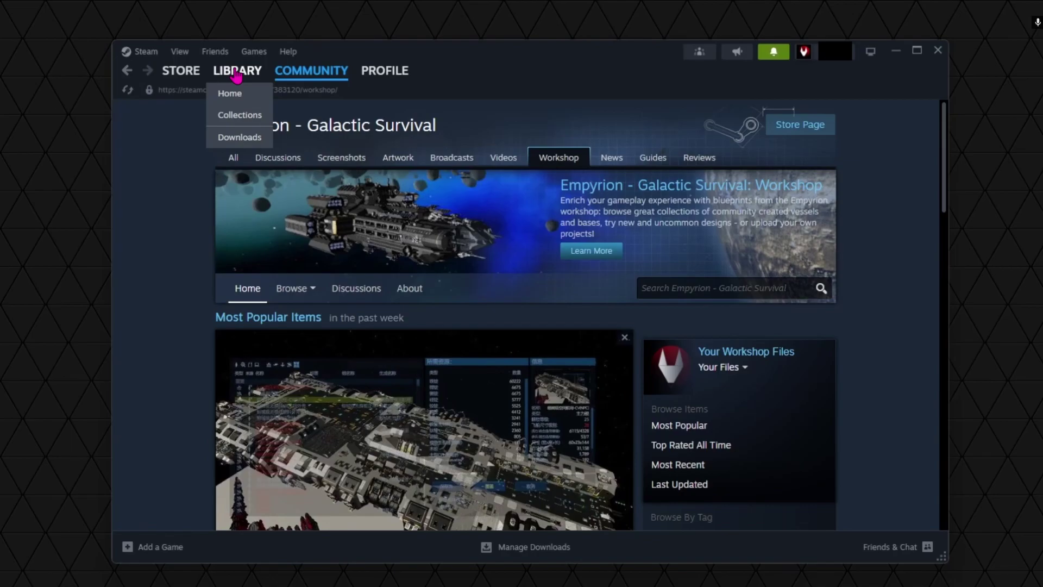
left_click(237, 72)
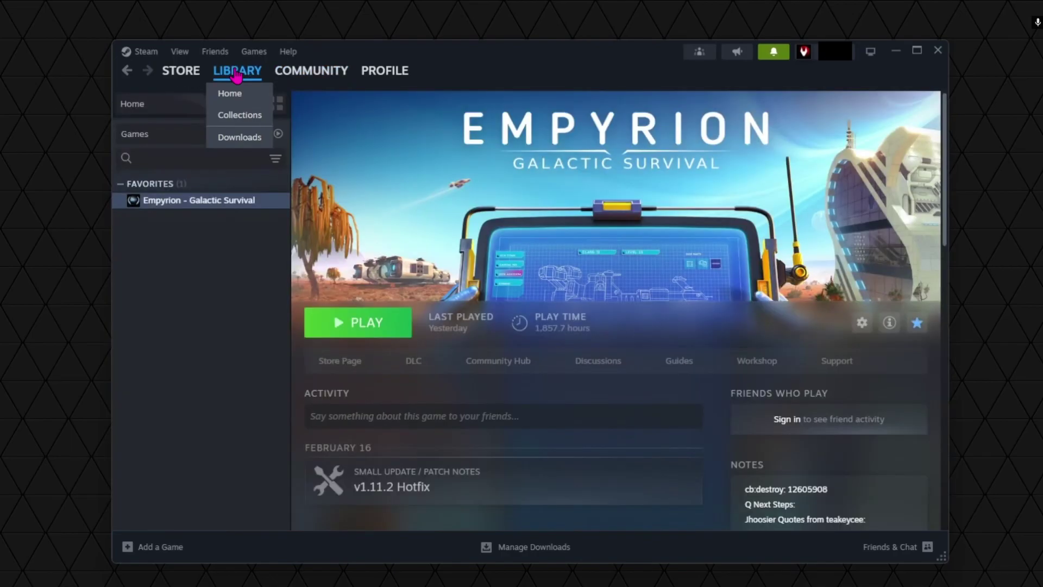
Open Empyrion's Properties from the gear menu and show the Installed Files page (16.05 GB on B:)
left_click(862, 324)
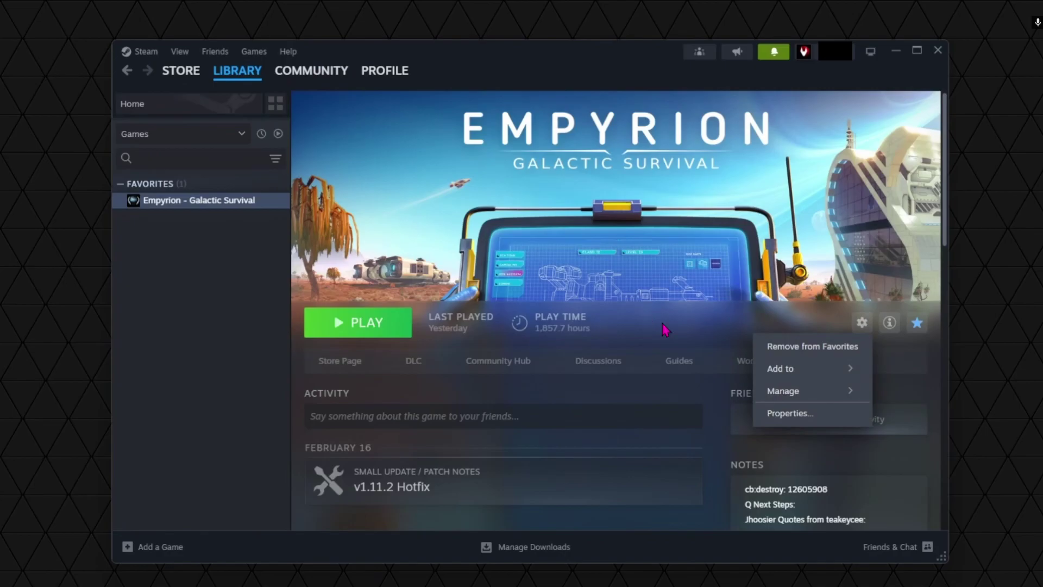
left_click(797, 414)
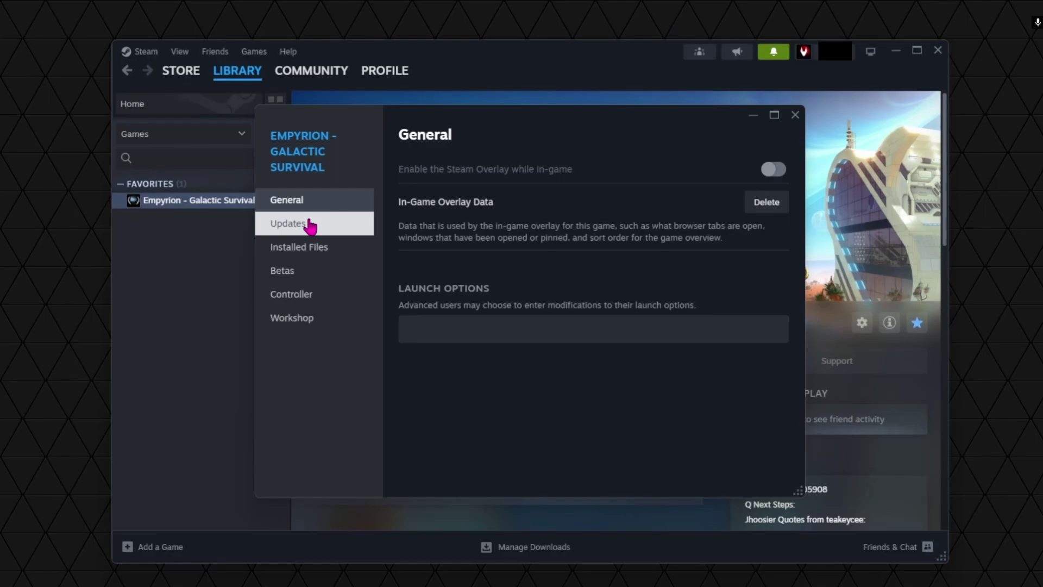
left_click(307, 248)
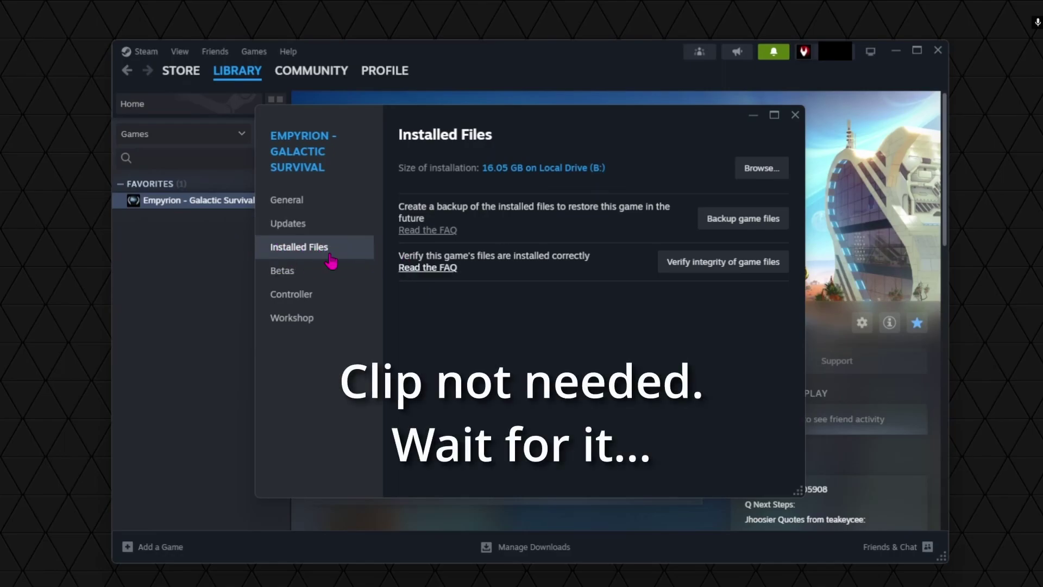
mouse_move(311, 71)
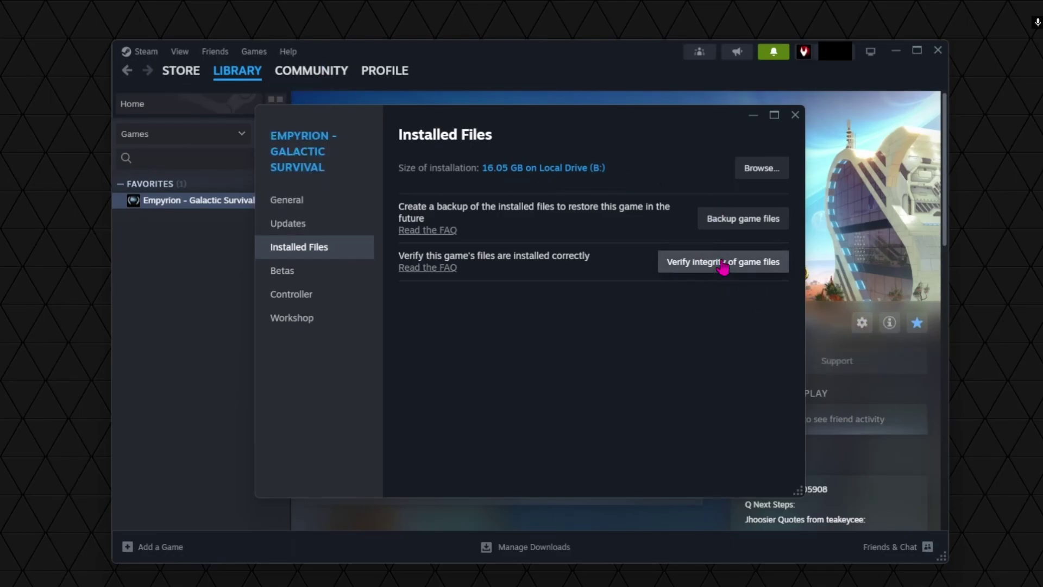
Verify the integrity of Empyrion's game files and check the downloads queue
left_click(719, 264)
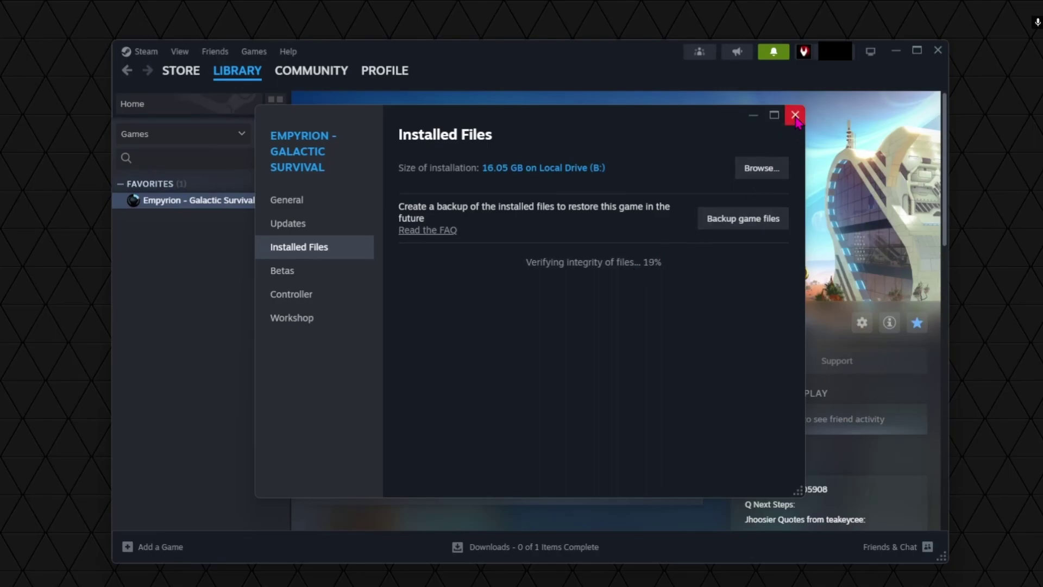
left_click(795, 115)
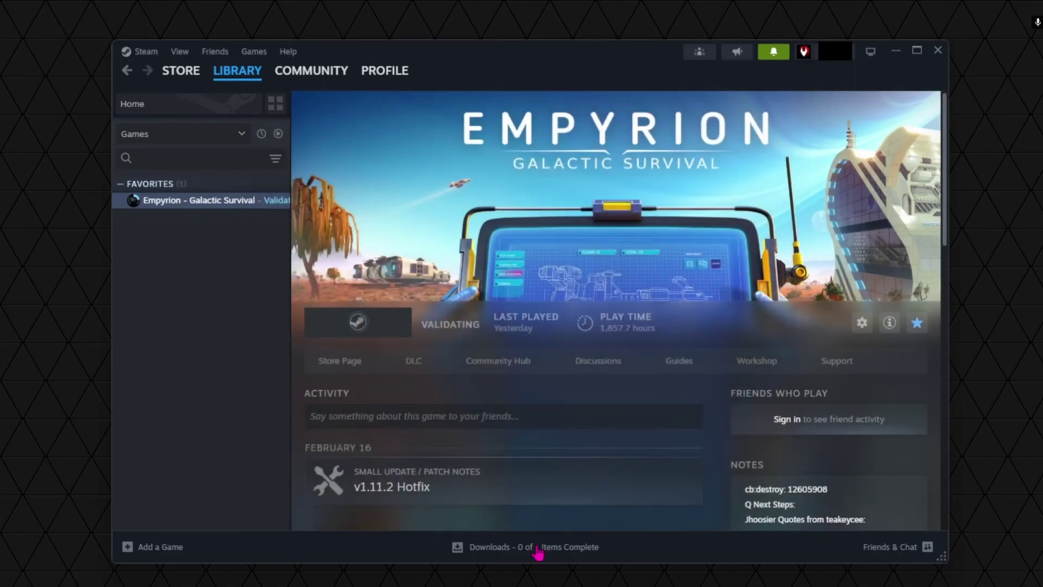
left_click(539, 549)
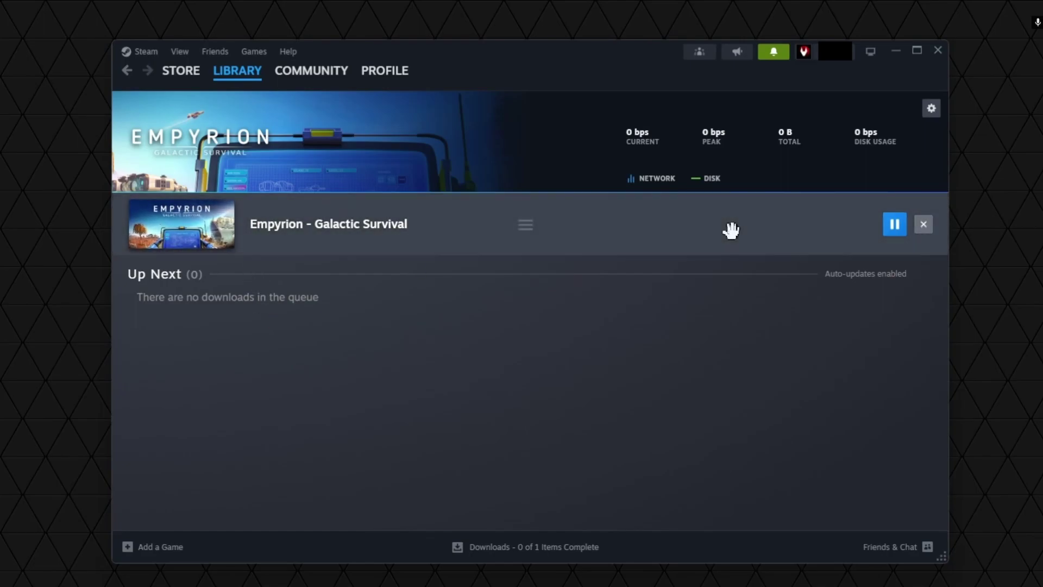
Return to the Empyrion library page and open the game's Workshop
left_click(895, 233)
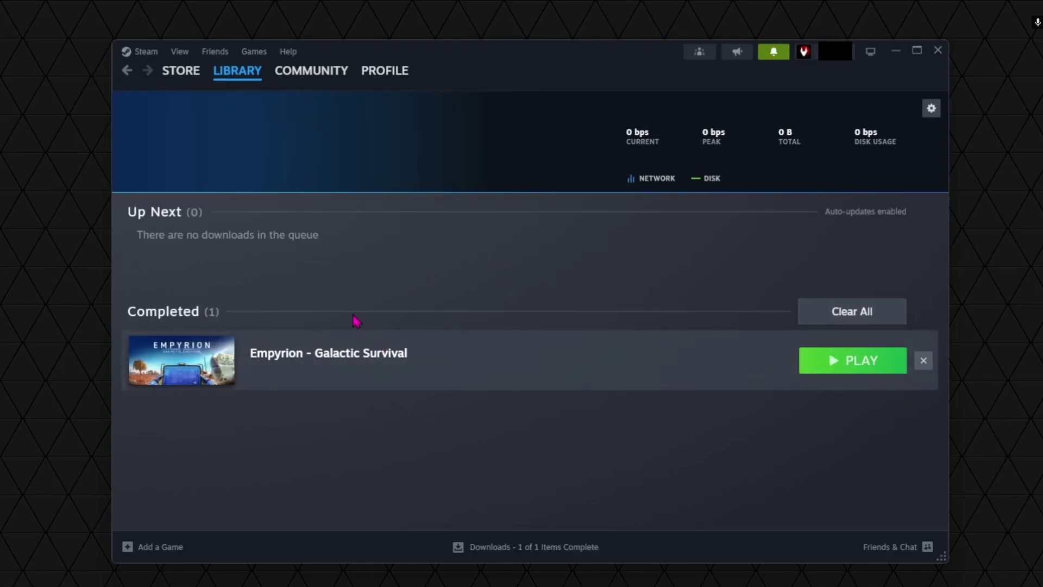
left_click(138, 350)
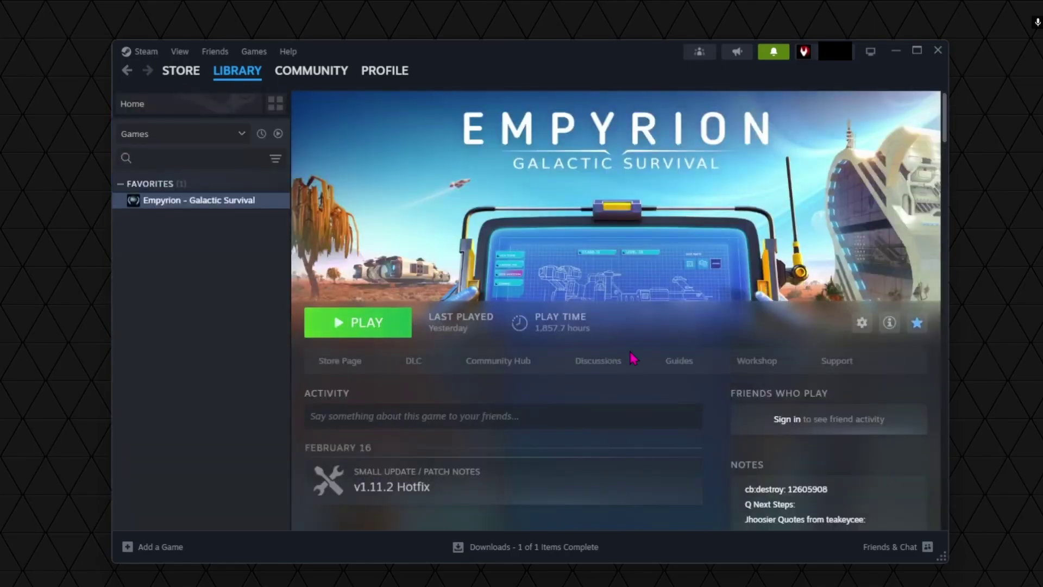
left_click(758, 360)
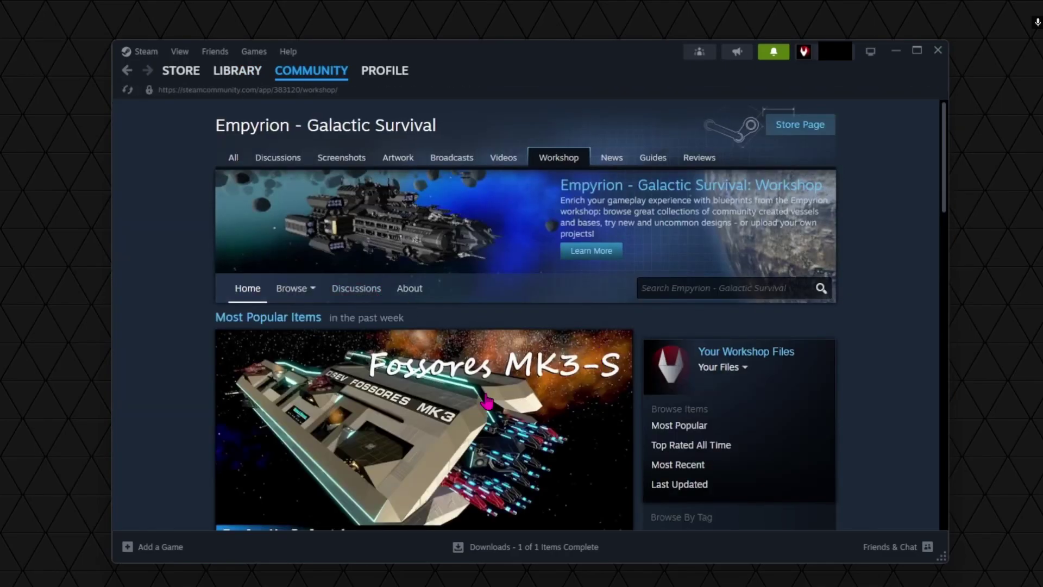
Subscribe then unsubscribe to DSEV RE2 Fossores MK3-S, and watch Empyrion's update reach 51% on Downloads
left_click(656, 330)
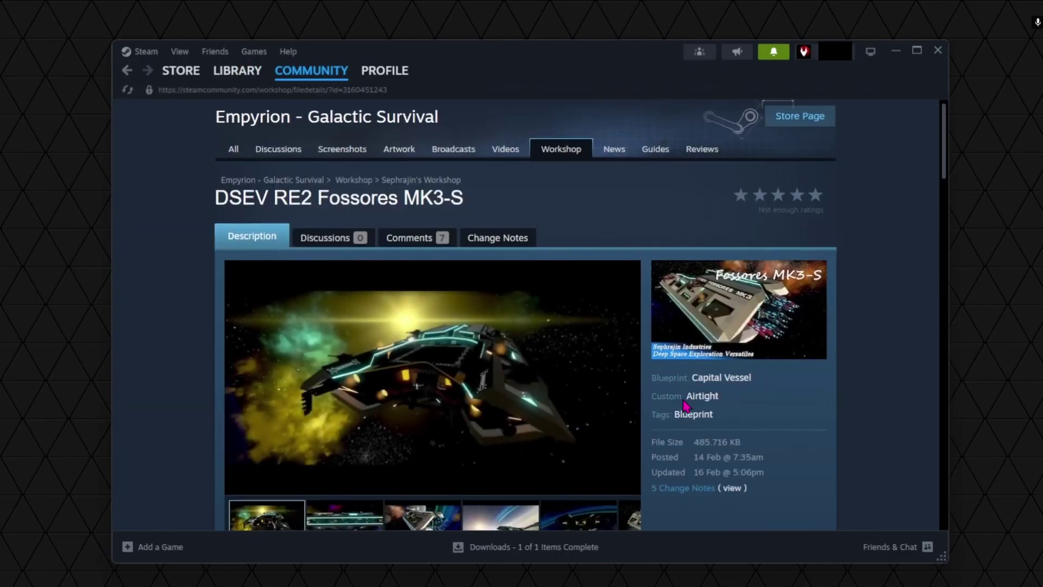
scroll(625, 359, "down", 3)
left_click(596, 390)
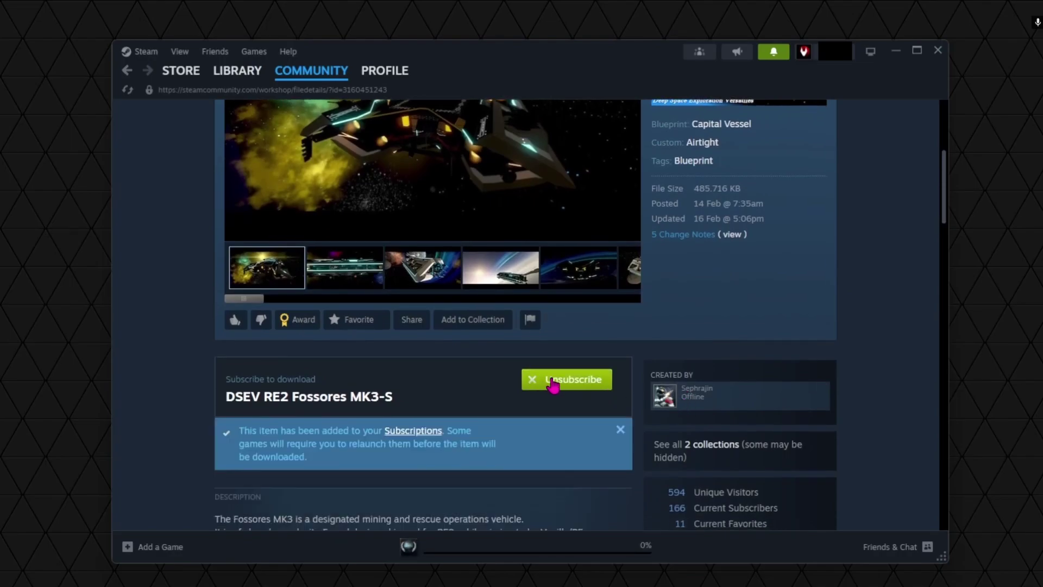
left_click(551, 384)
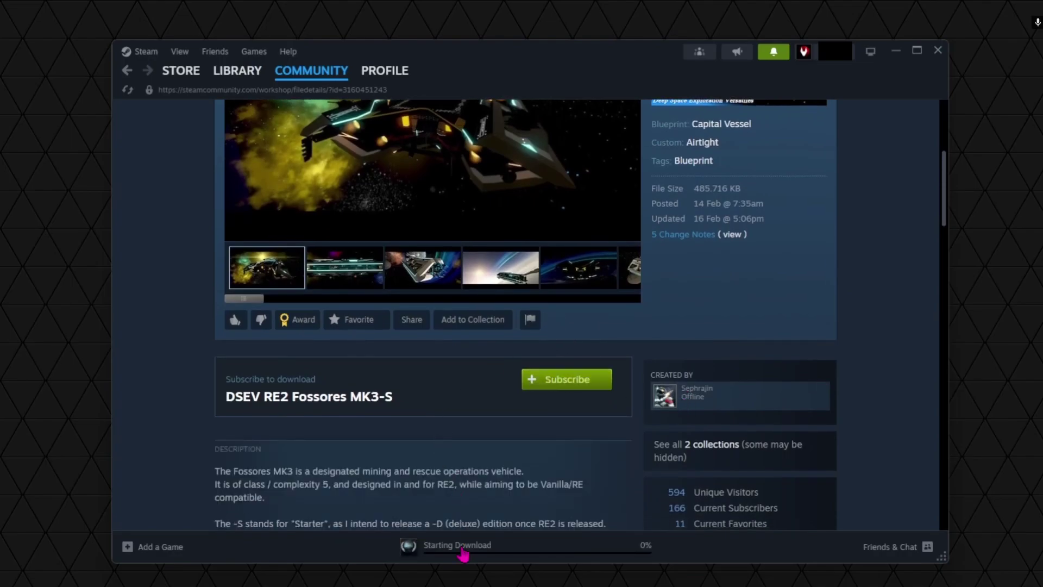
left_click(461, 549)
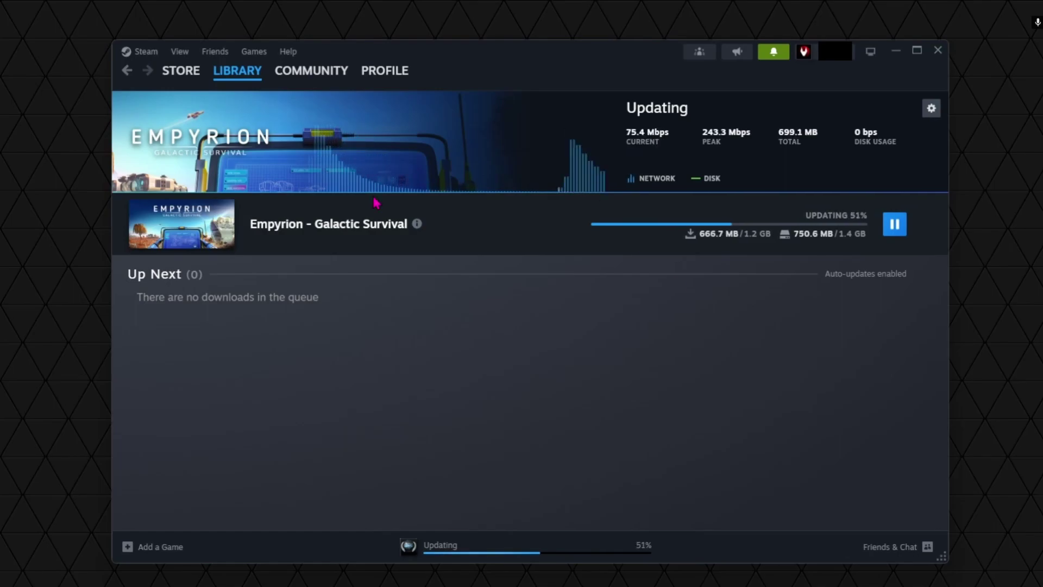
mouse_move(417, 223)
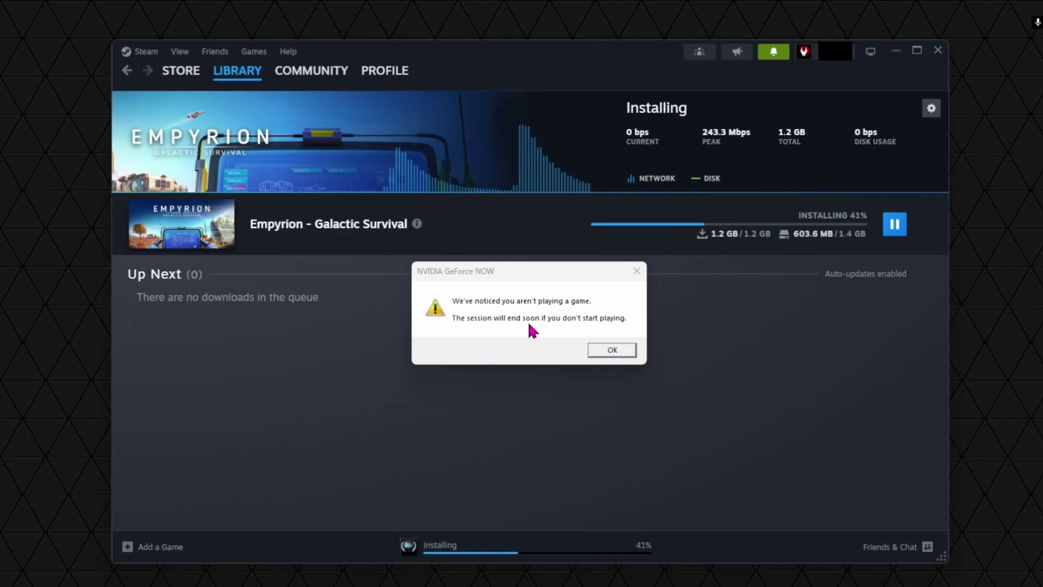
Dismiss the GeForce NOW idle warning and launch Empyrion from Completed downloads
left_click(599, 352)
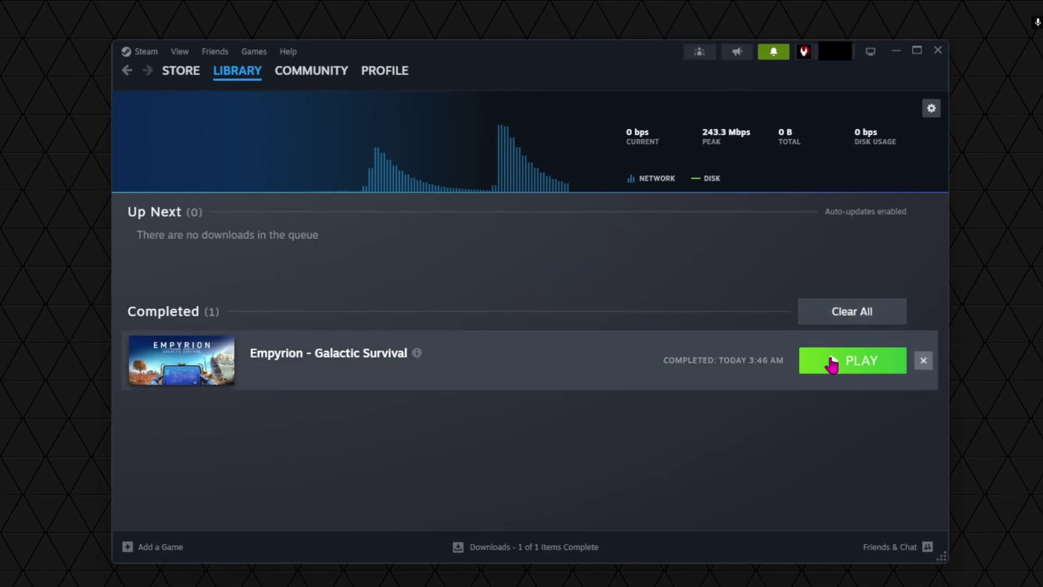
left_click(832, 363)
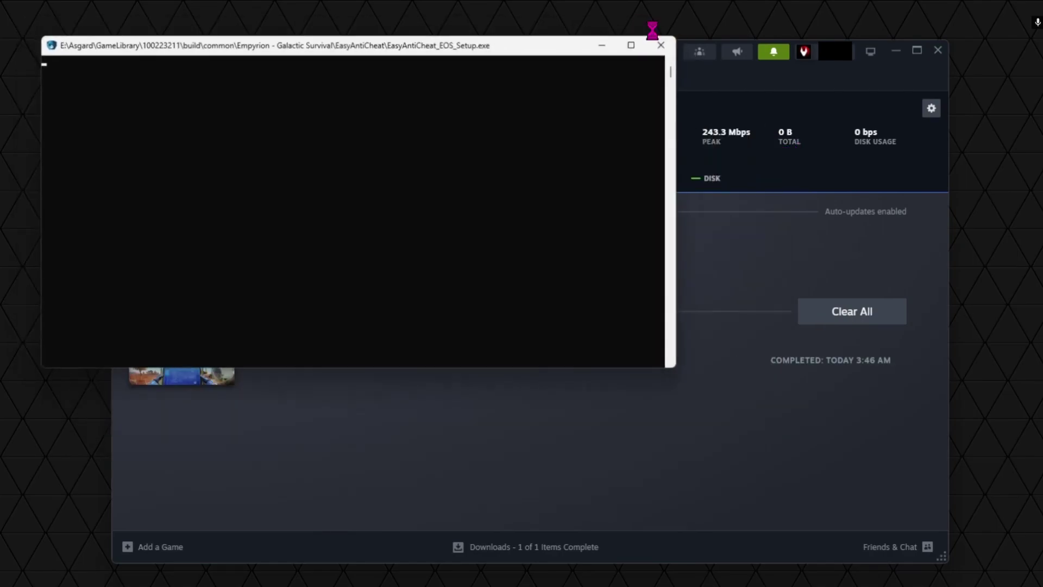
Close the repeated EasyAntiCheat_EOS_Setup.exe windows, minimize Steam, and restore the remaining setup console
left_click(661, 45)
left_click(715, 97)
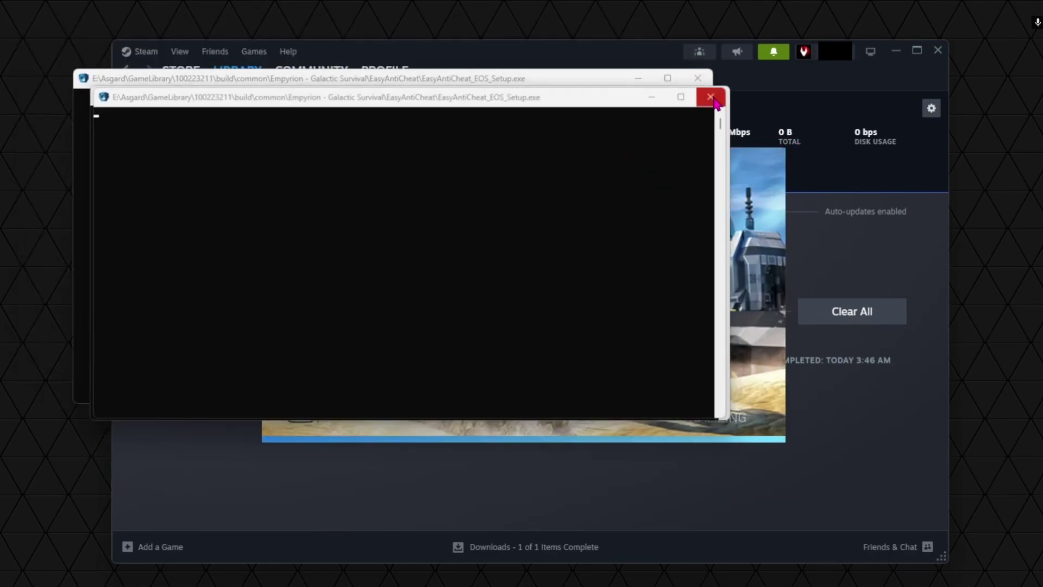
left_click(659, 39)
left_click(687, 76)
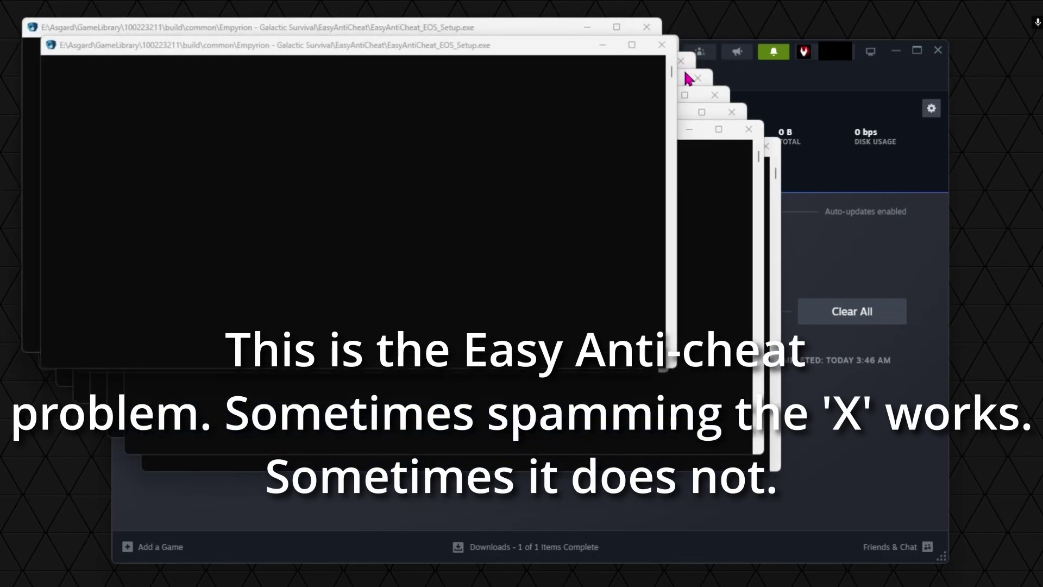
left_click(697, 77)
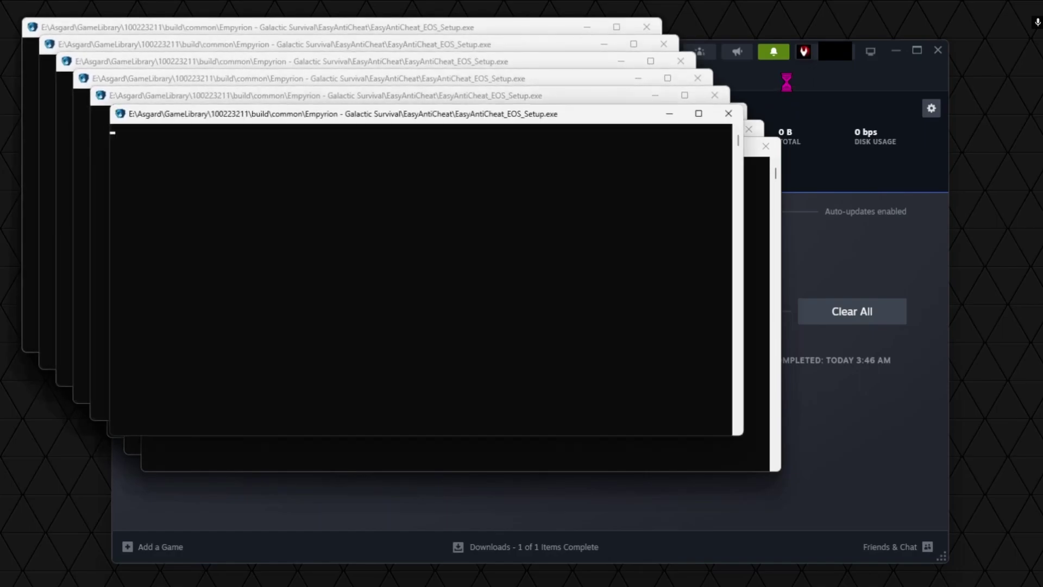
left_click(652, 27)
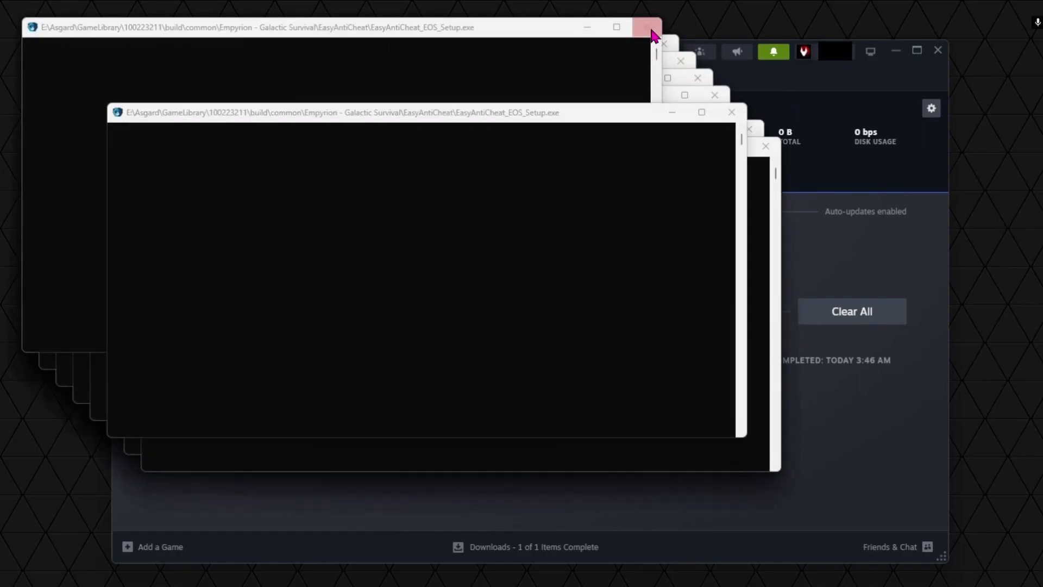
left_click(655, 37)
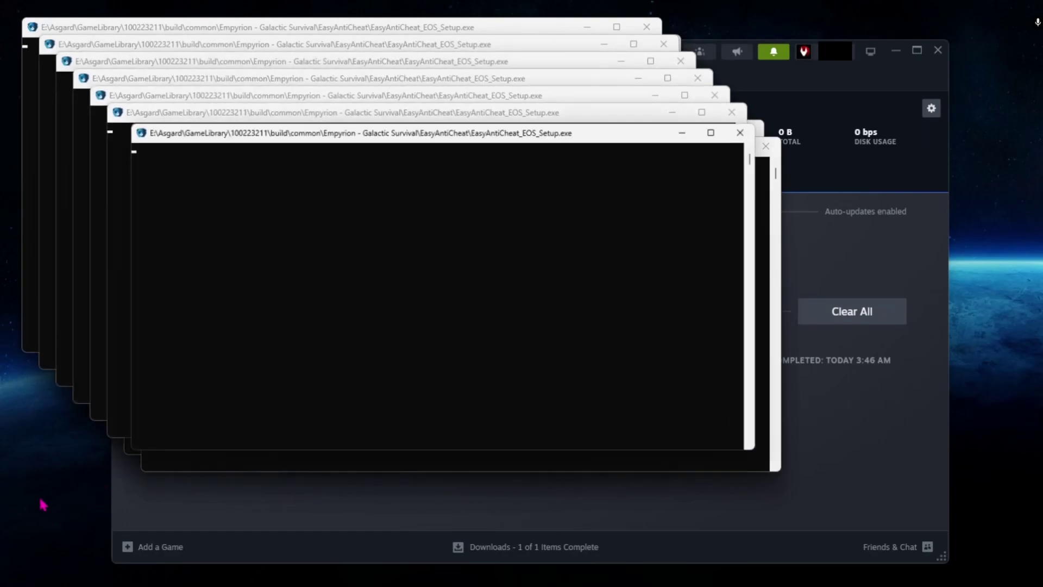
left_click(895, 50)
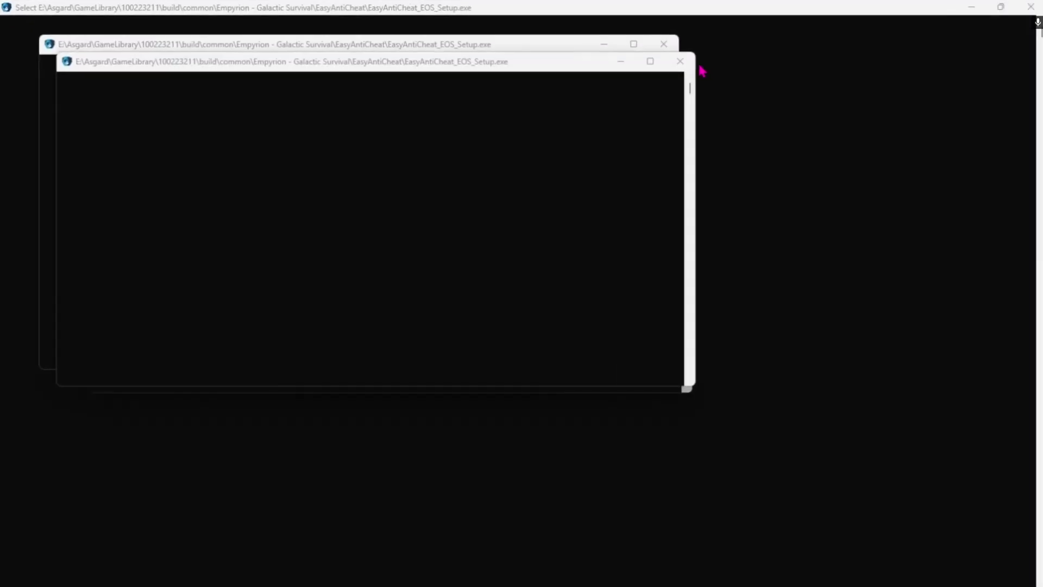
left_click(997, 8)
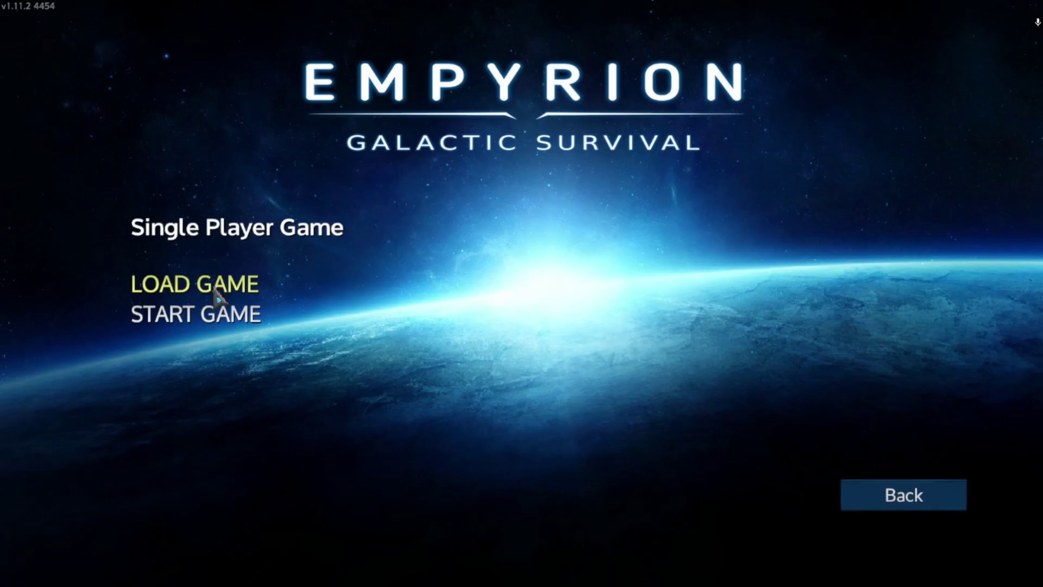
Open LOAD GAME and load the NewGame (Survival) save
left_click(216, 292)
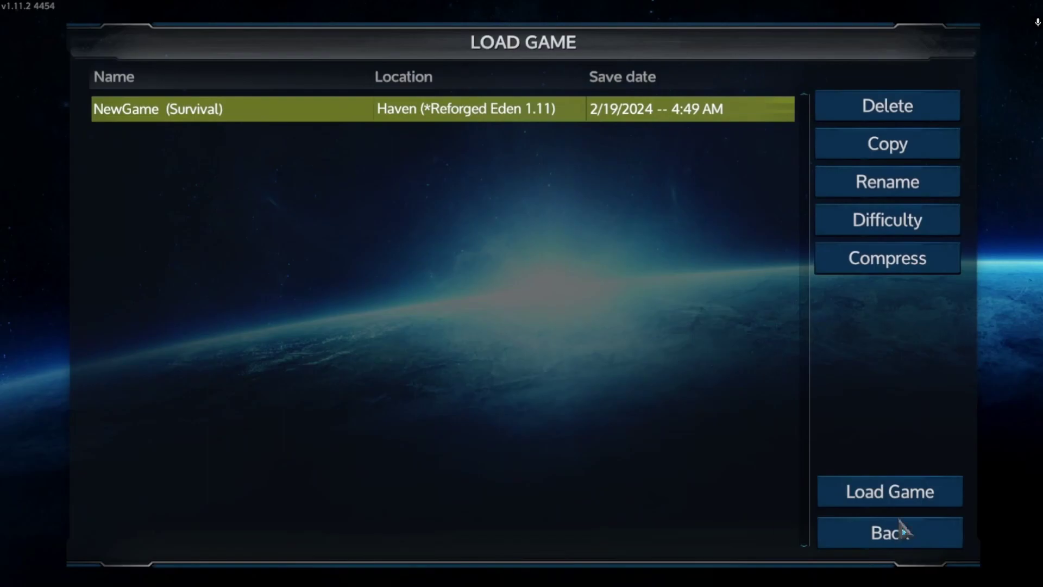
left_click(886, 497)
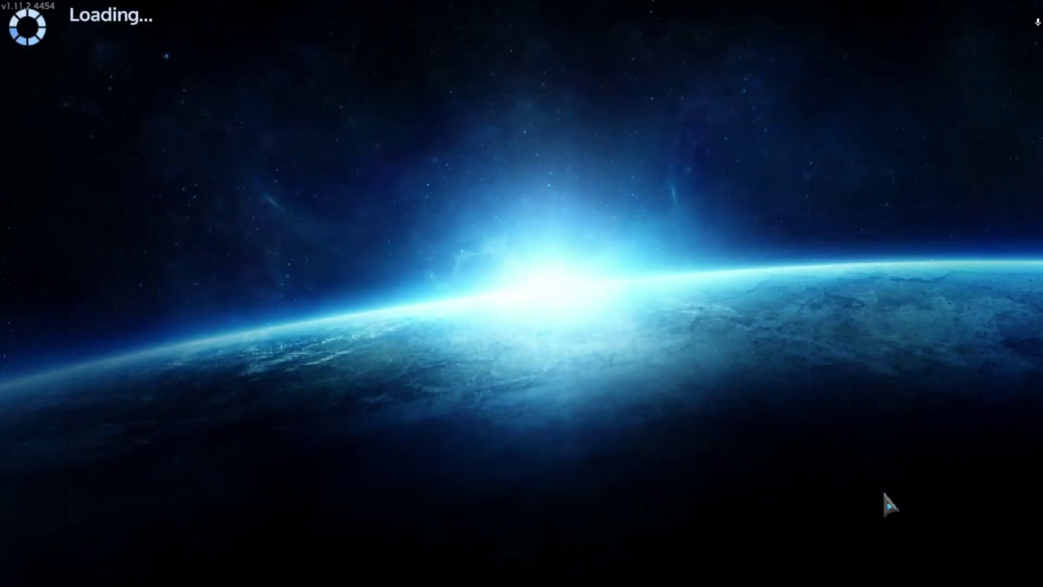